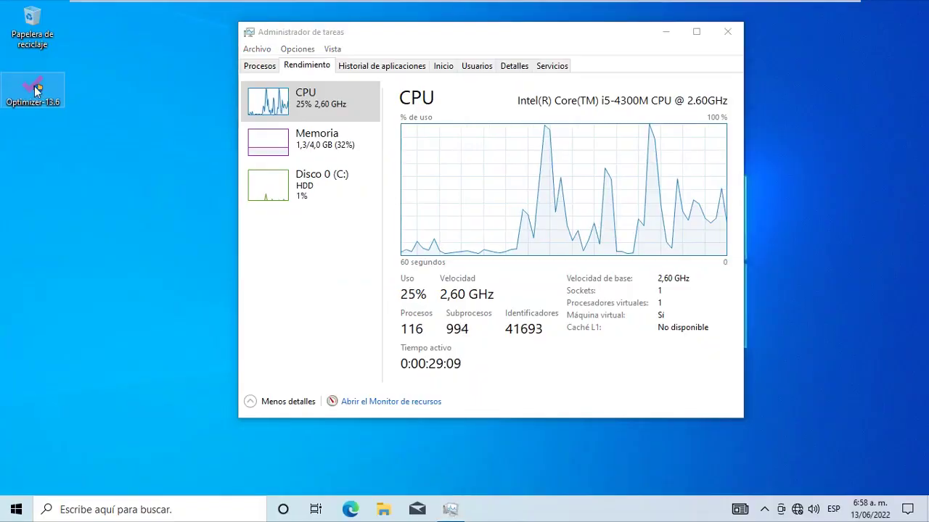
{"action": "right_click", "coordinate": [34, 85]}
{"action": "left_click", "coordinate": [83, 110]}
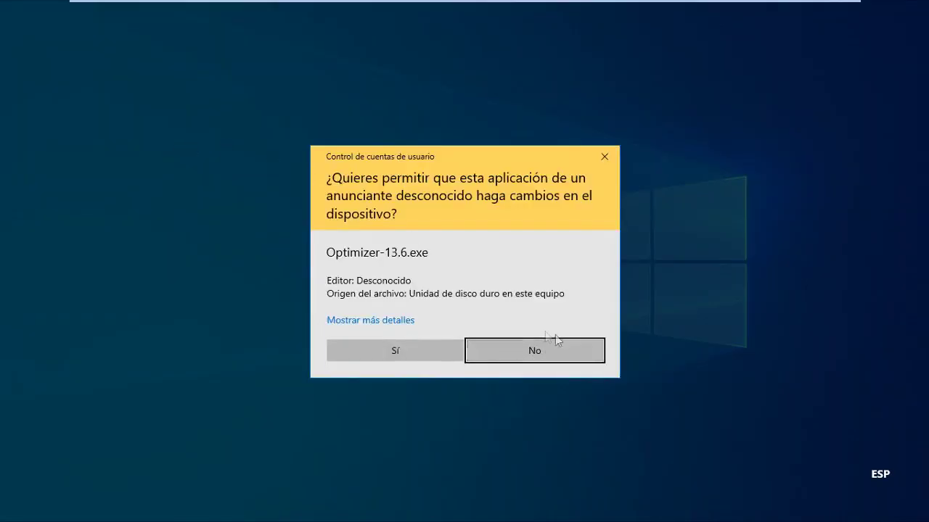
{"action": "left_click", "coordinate": [539, 349]}
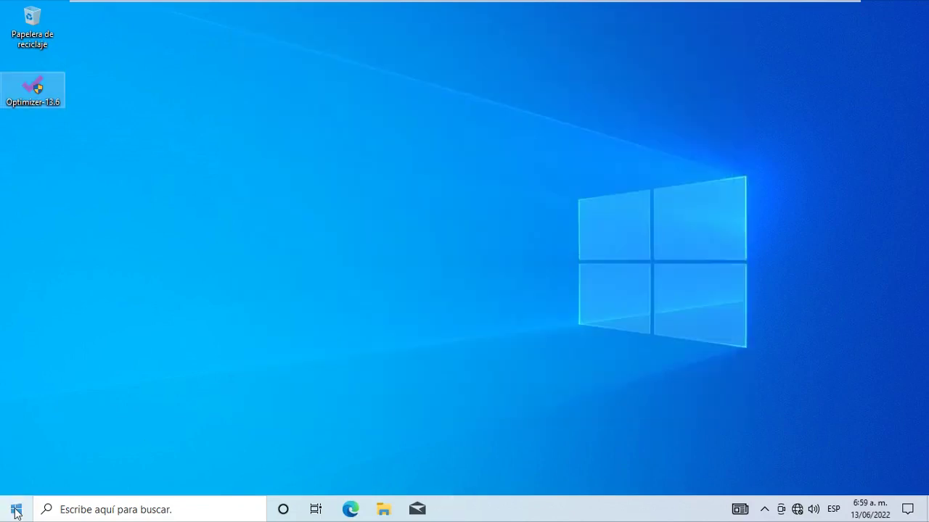
Step: Open the System Protection settings from the Windows system information page
{"action": "key", "text": "super+x"}
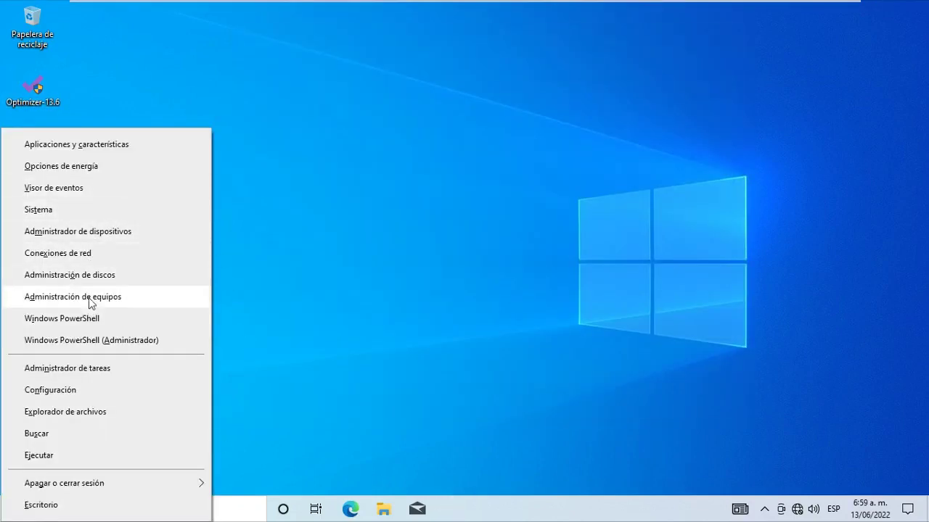
{"action": "left_click", "coordinate": [44, 209]}
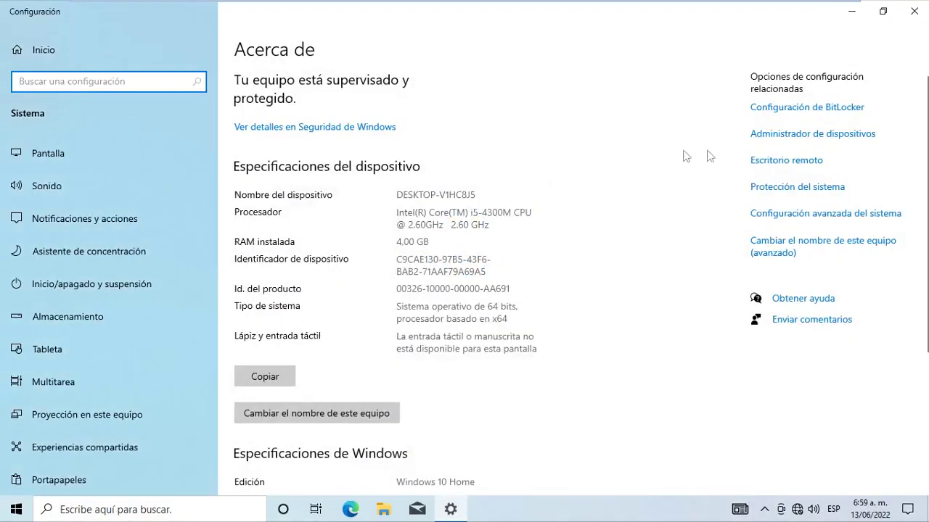
{"action": "left_click", "coordinate": [806, 188]}
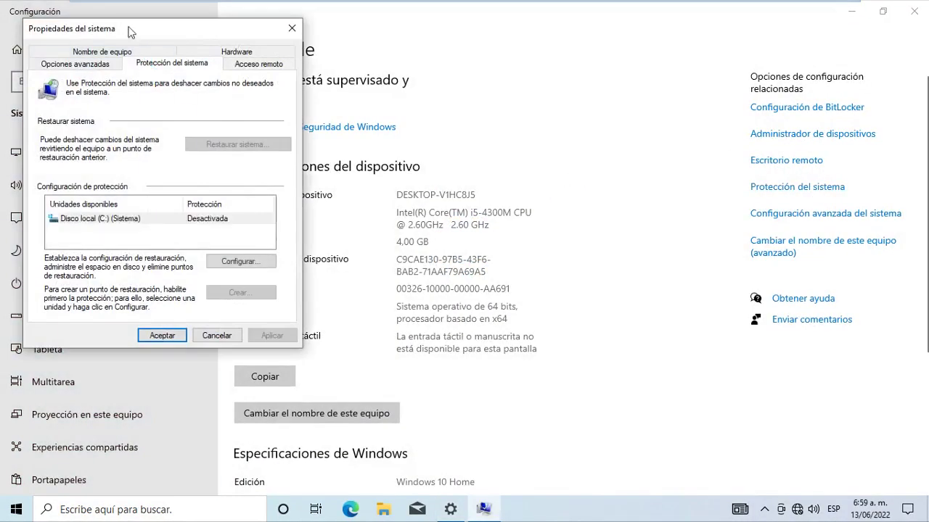
{"action": "left_click_drag", "start_coordinate": [128, 29], "coordinate": [268, 36]}
Step: Turn on system protection for local disk C: and start creating a restore point
{"action": "left_click", "coordinate": [247, 229]}
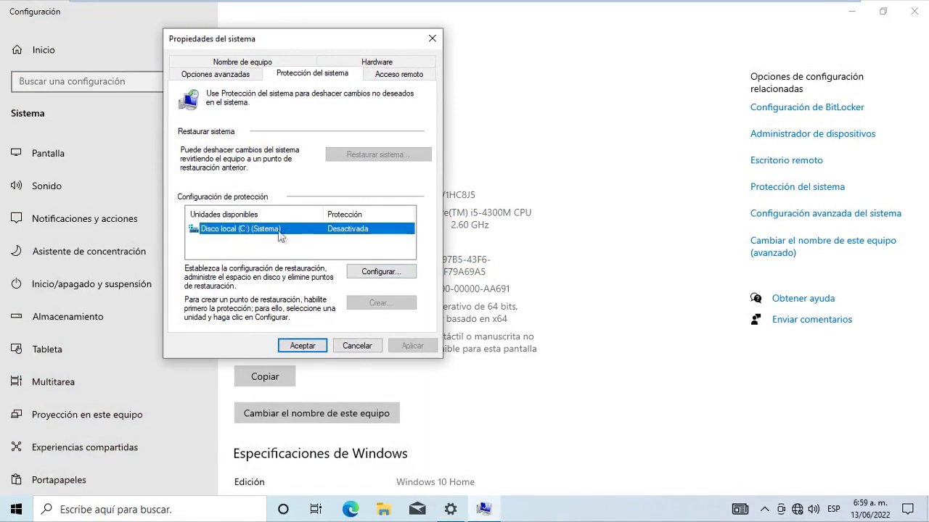
{"action": "left_click", "coordinate": [378, 271]}
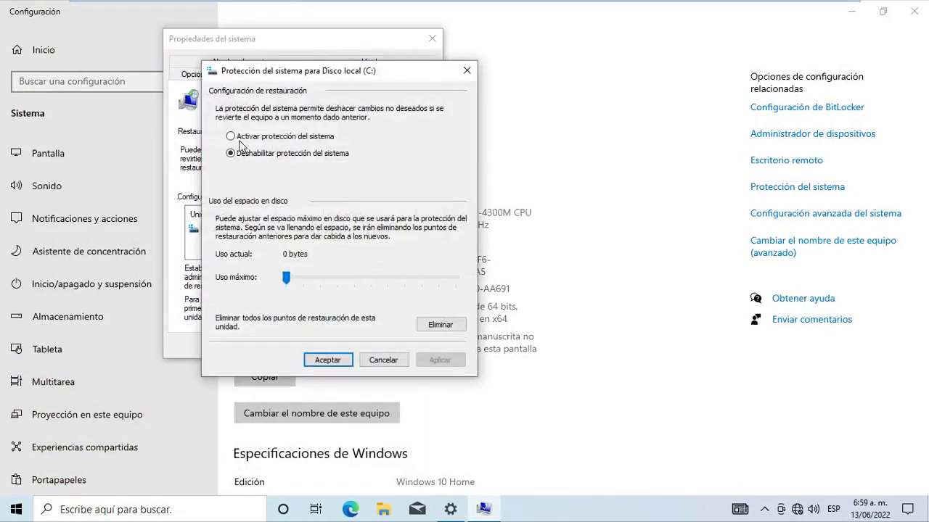
{"action": "left_click", "coordinate": [242, 137]}
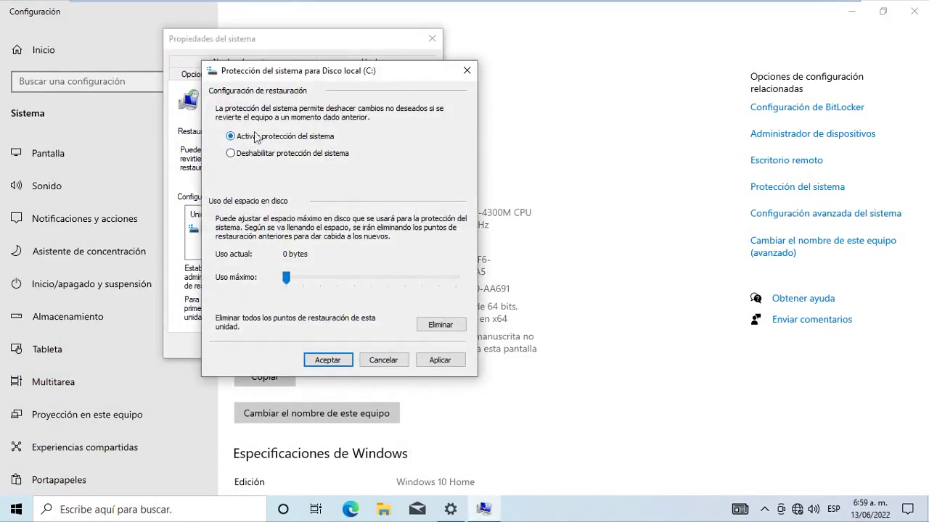
{"action": "left_click", "coordinate": [353, 361]}
{"action": "left_click", "coordinate": [380, 303]}
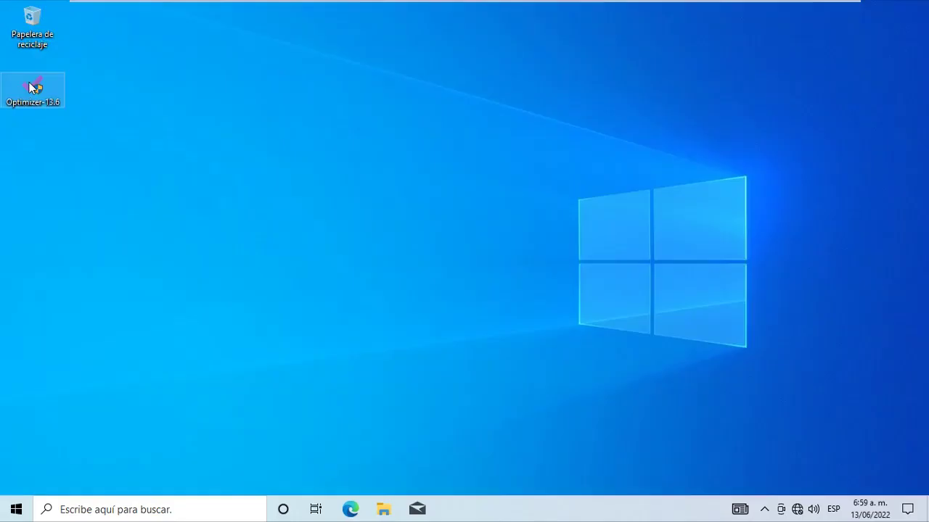
Step: Run Optimizer-13.6 from the desktop and set its interface language to Español
{"action": "right_click", "coordinate": [29, 82]}
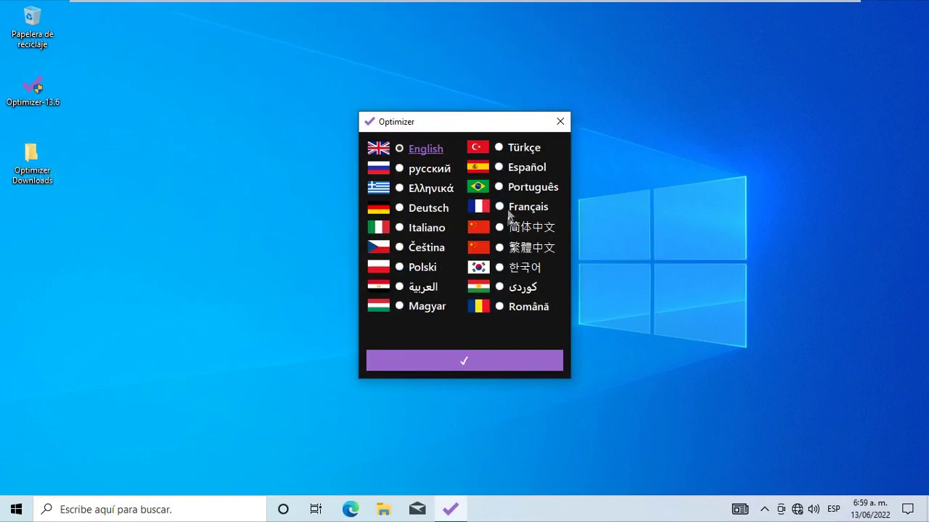
{"action": "left_click", "coordinate": [499, 167]}
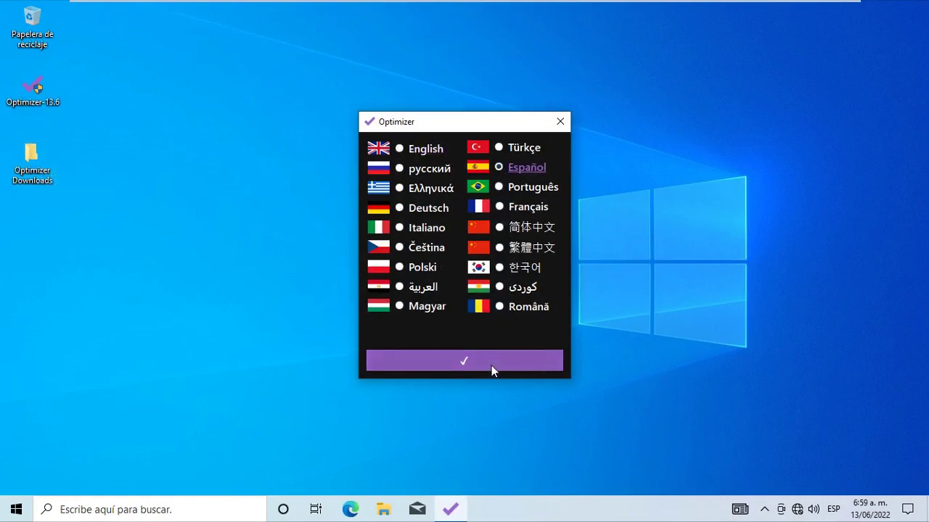
{"action": "left_click", "coordinate": [491, 365]}
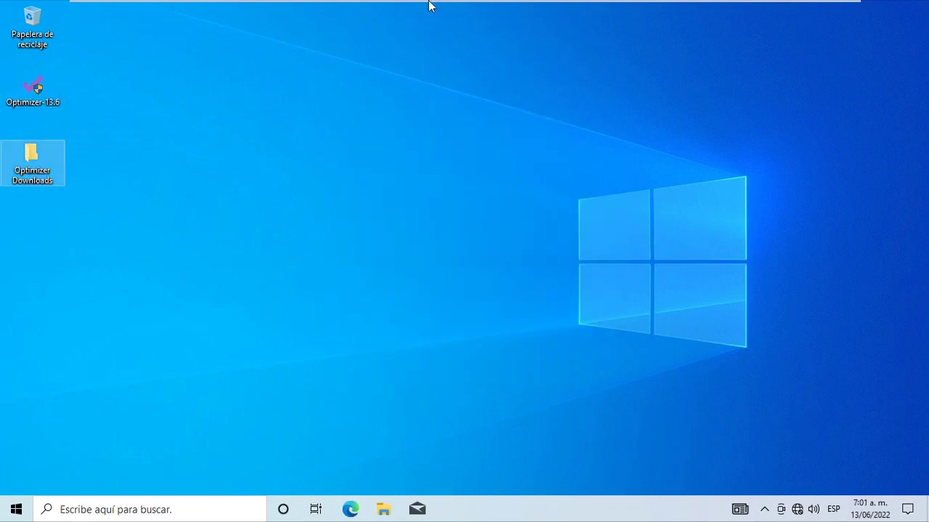
Step: Confirm the Windows 10 x64 virtual machine's settings and refuse to make the PC discoverable on the network
{"action": "mouse_move", "coordinate": [431, 3]}
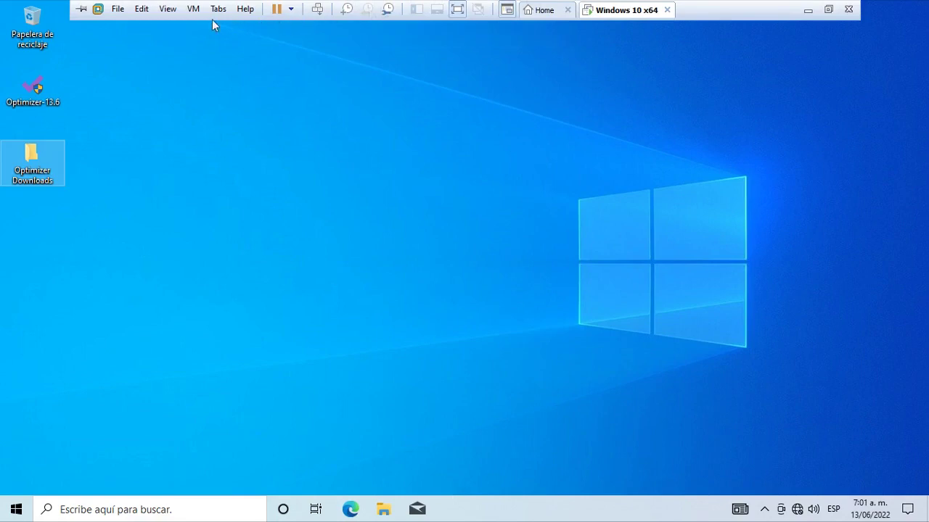
{"action": "key", "text": "ctrl+d"}
{"action": "left_click", "coordinate": [559, 470]}
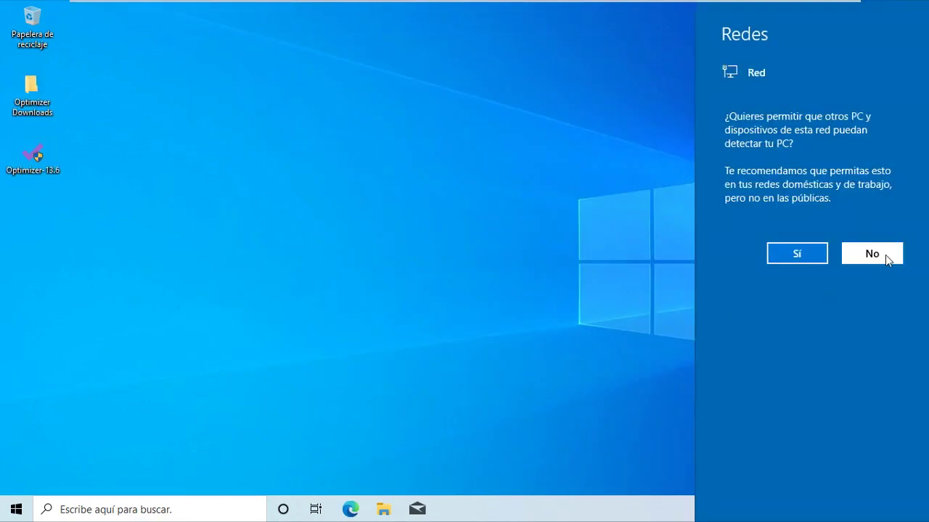
{"action": "left_click", "coordinate": [876, 269]}
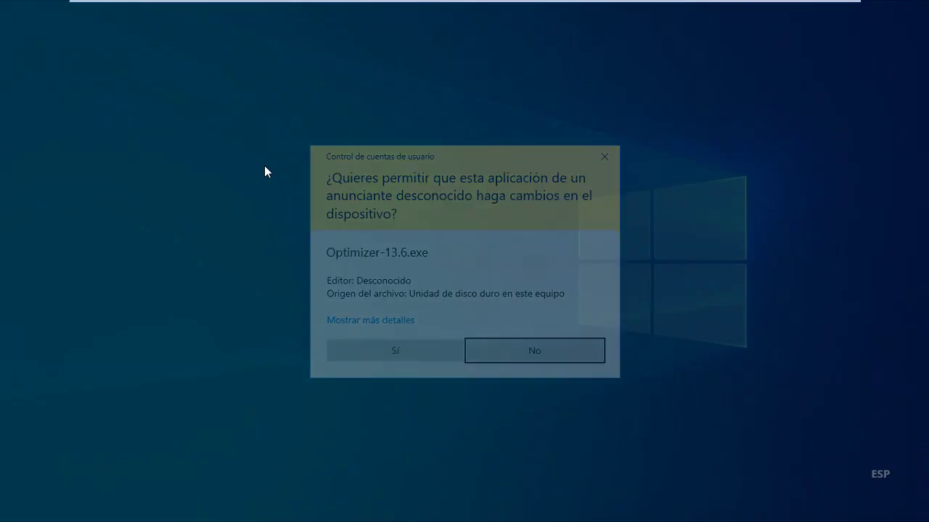
Step: Allow Optimizer-13.6 to make changes to the device and close Task Manager
{"action": "left_click", "coordinate": [439, 348]}
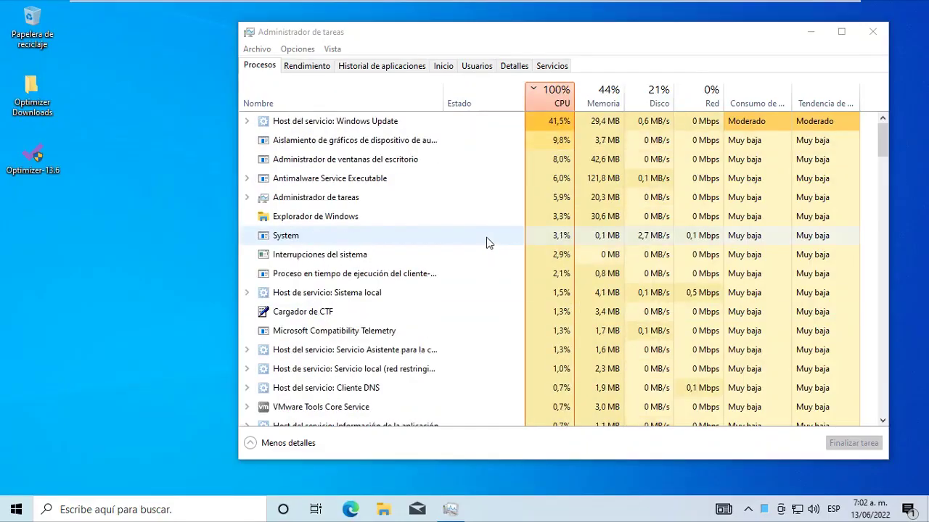
{"action": "left_click", "coordinate": [863, 31]}
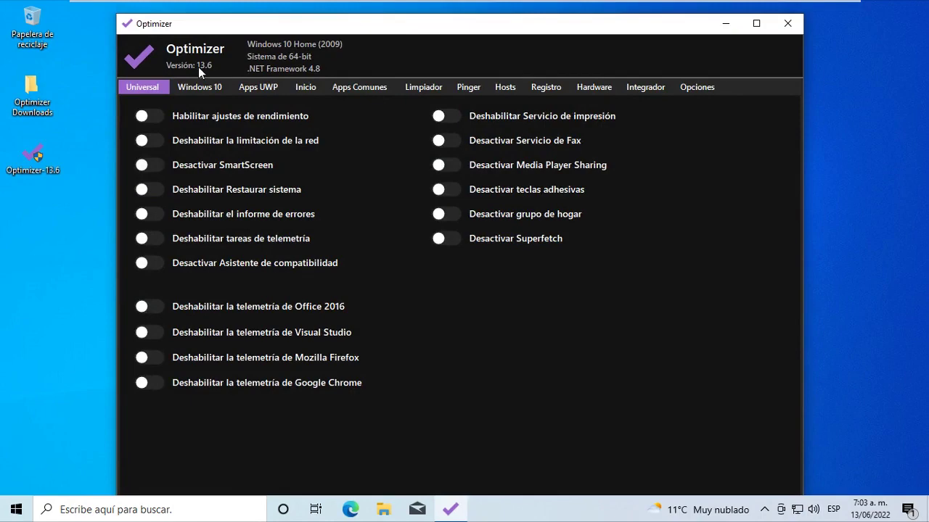
Step: Among the Windows 10 tweaks, enable the options that disable Windows Ink, spell checking and Xbox Live
{"action": "left_click", "coordinate": [201, 87]}
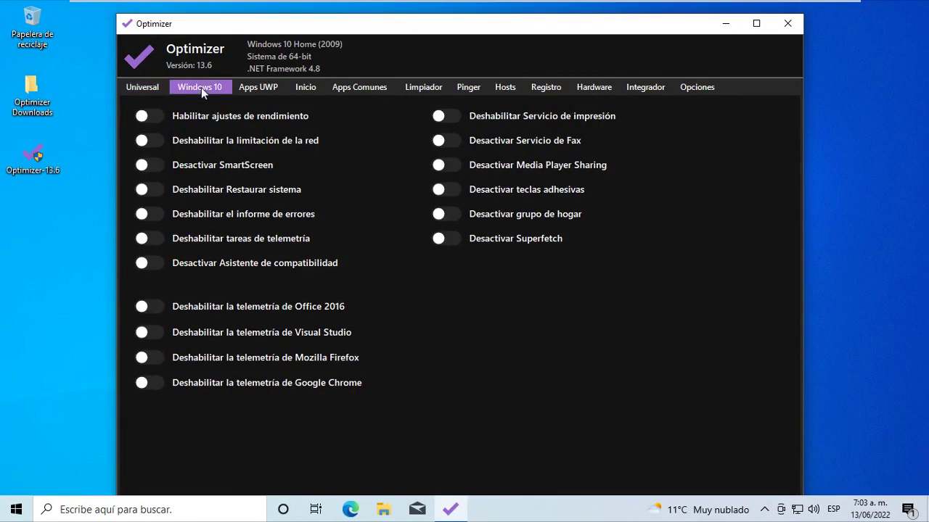
{"action": "left_click", "coordinate": [145, 87]}
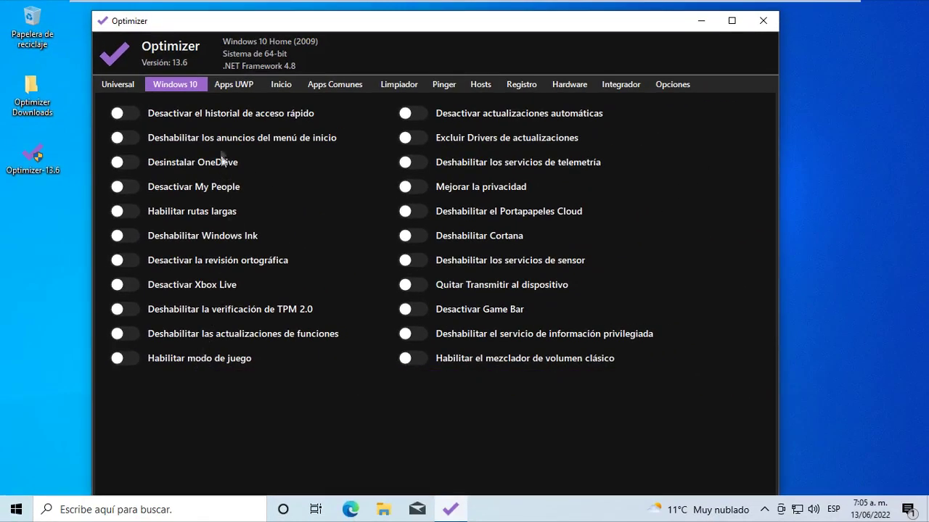
{"action": "mouse_move", "coordinate": [212, 118]}
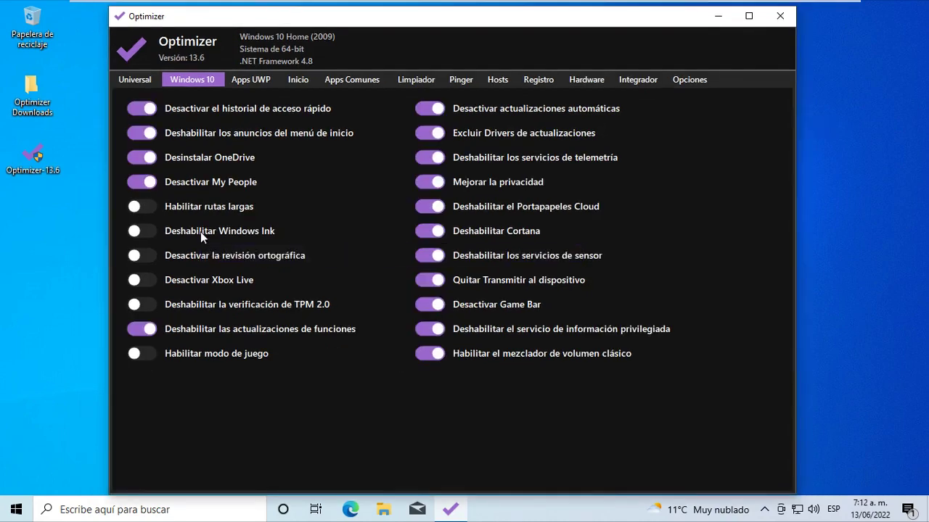
{"action": "left_click", "coordinate": [145, 232]}
{"action": "left_click", "coordinate": [145, 257]}
{"action": "left_click", "coordinate": [152, 284]}
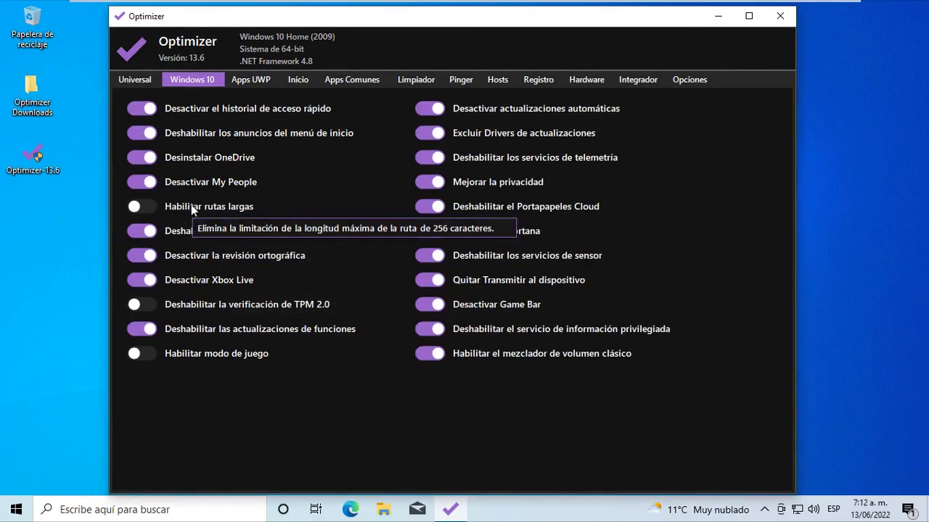
Step: Among the Universal tweaks, enable the options that disable Google Chrome and Mozilla Firefox telemetry
{"action": "left_click", "coordinate": [145, 79]}
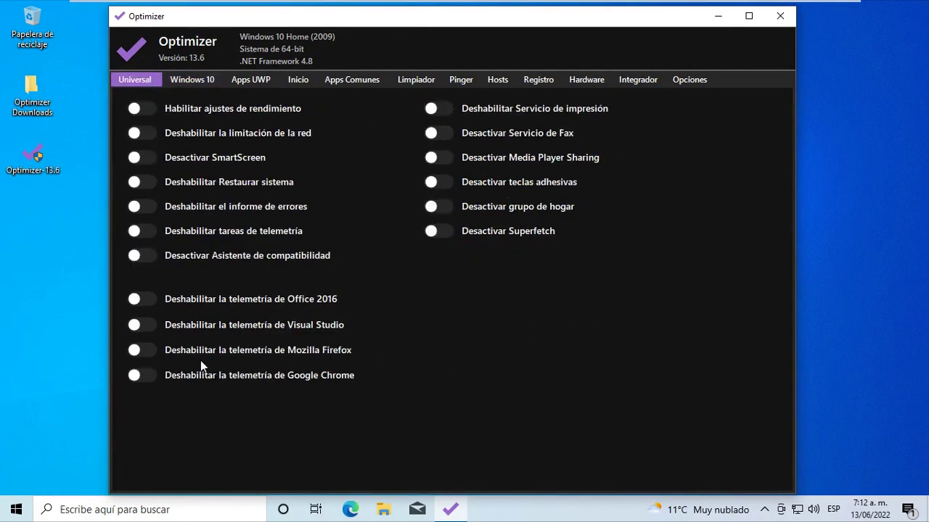
{"action": "left_click", "coordinate": [148, 375]}
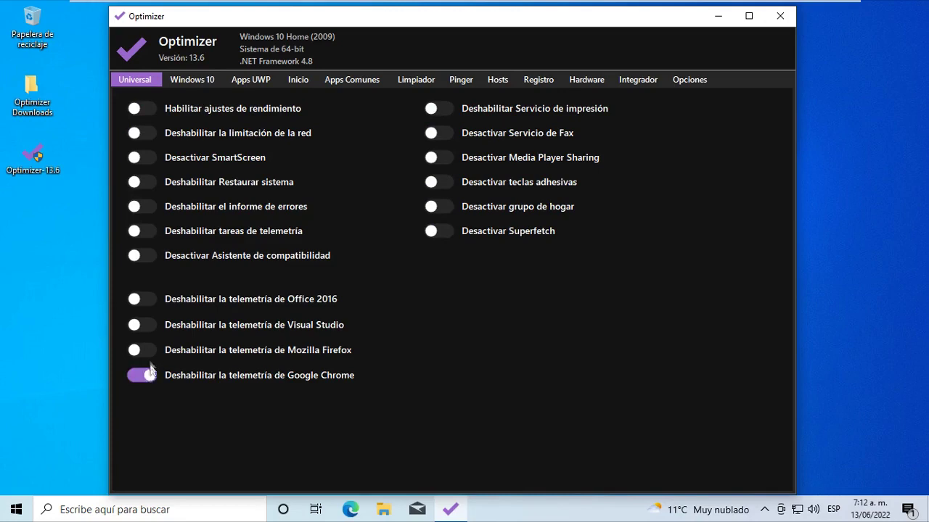
{"action": "left_click", "coordinate": [147, 353]}
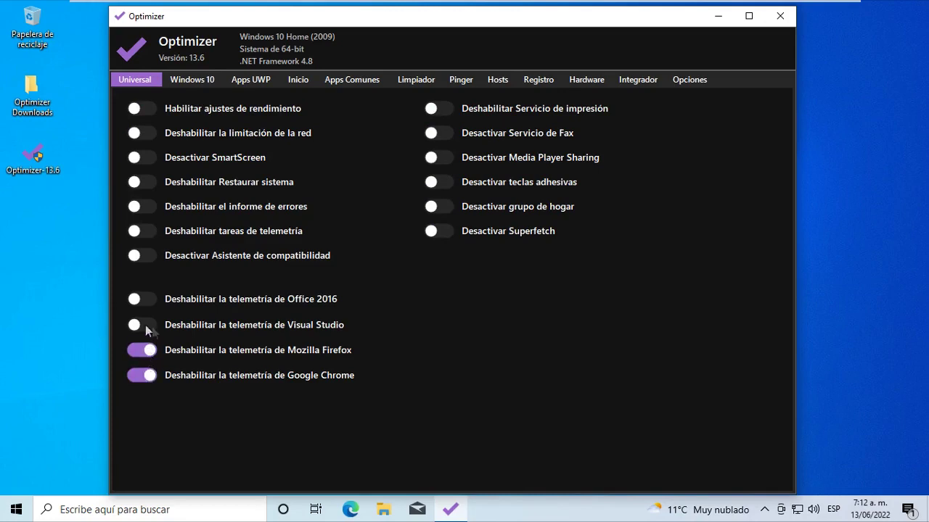
{"action": "left_click", "coordinate": [145, 326]}
Step: Examine the Office and telemetry processes in Task Manager, sorting the list by name and checking the Office group's contents
{"action": "right_click", "coordinate": [511, 512]}
{"action": "left_click", "coordinate": [568, 446]}
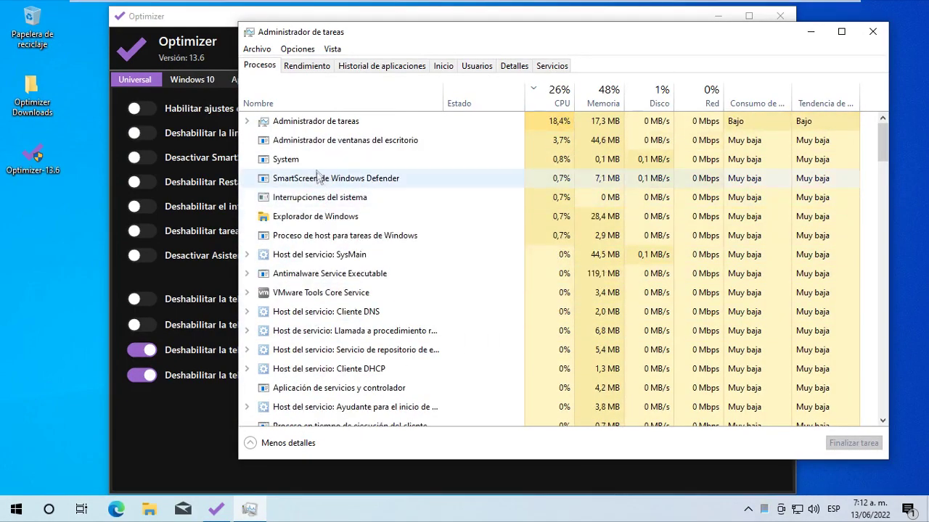
{"action": "left_click", "coordinate": [291, 102]}
{"action": "scroll", "coordinate": [314, 261], "scroll_direction": "down", "scroll_amount": 4}
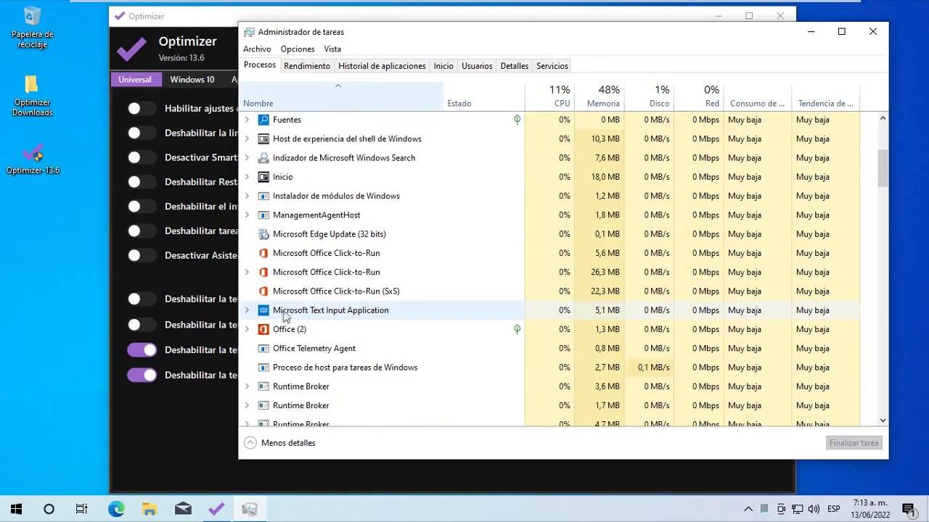
{"action": "scroll", "coordinate": [313, 313], "scroll_direction": "down", "scroll_amount": 1}
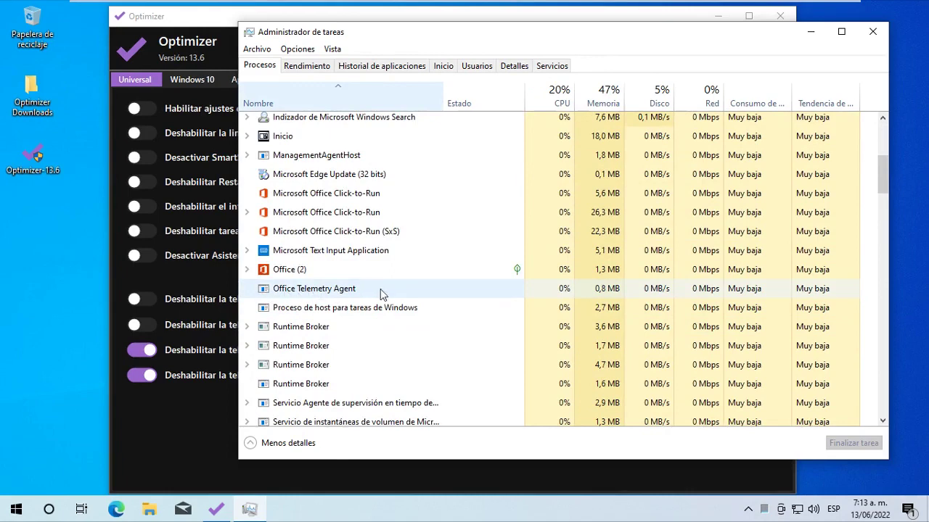
{"action": "left_click", "coordinate": [248, 270]}
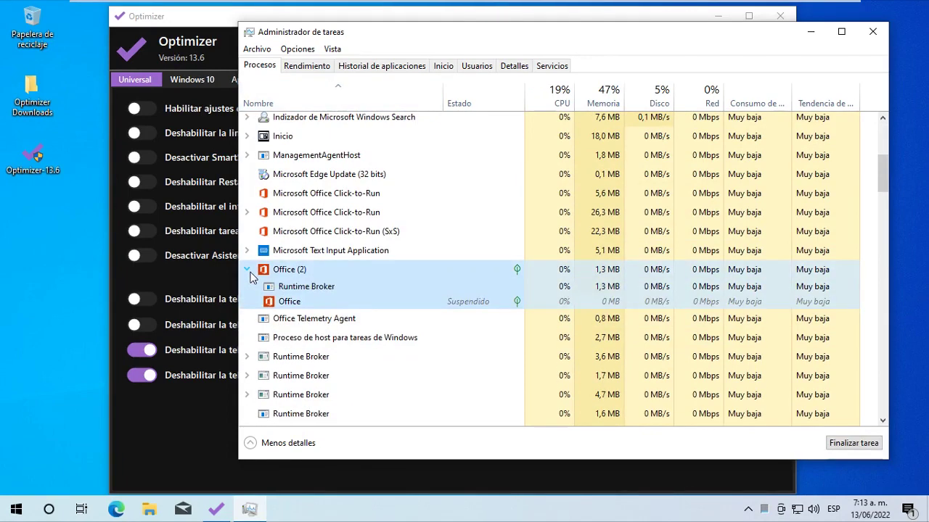
{"action": "left_click", "coordinate": [247, 270]}
Step: Return to Optimizer and enable the option that disables Visual Studio telemetry
{"action": "left_click", "coordinate": [224, 398]}
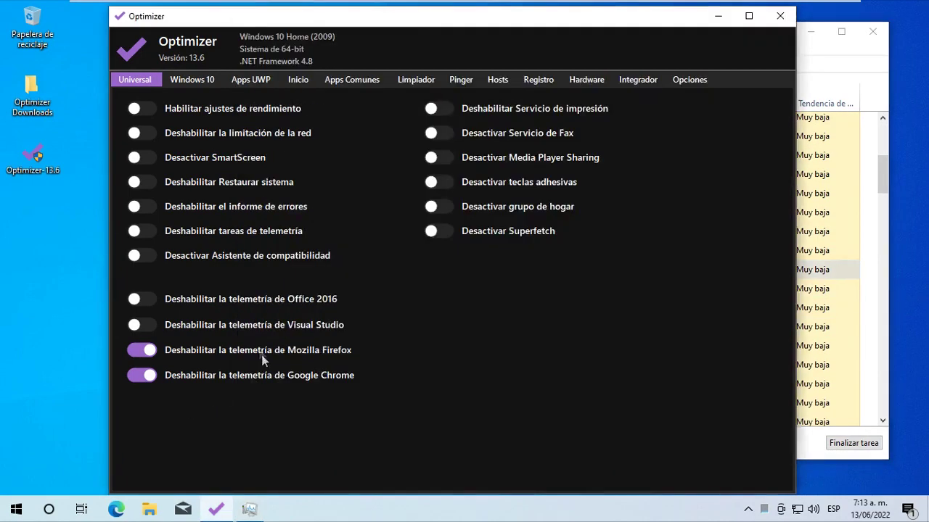
{"action": "left_click", "coordinate": [146, 325]}
{"action": "mouse_move", "coordinate": [259, 259]}
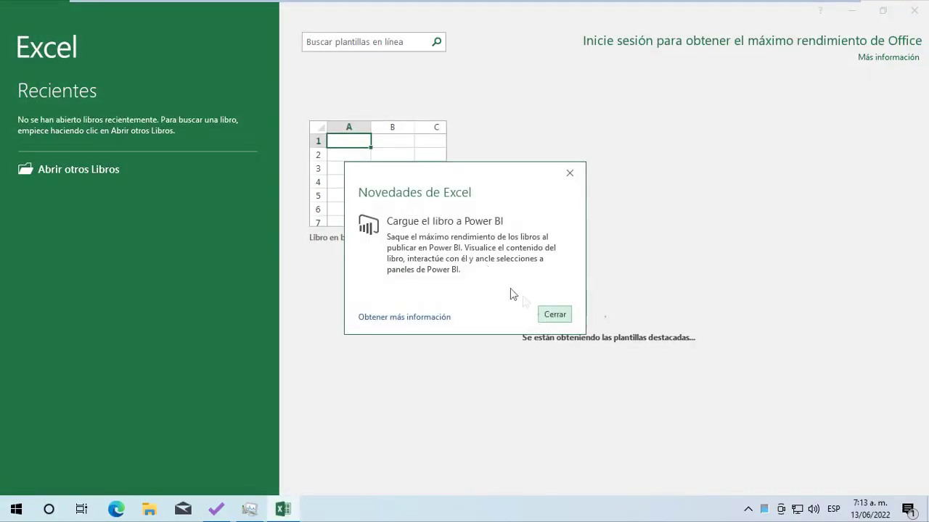
Step: Dismiss Excel's what's-new notice, create a blank workbook and open its file options
{"action": "key", "text": "Escape"}
{"action": "left_click", "coordinate": [411, 230]}
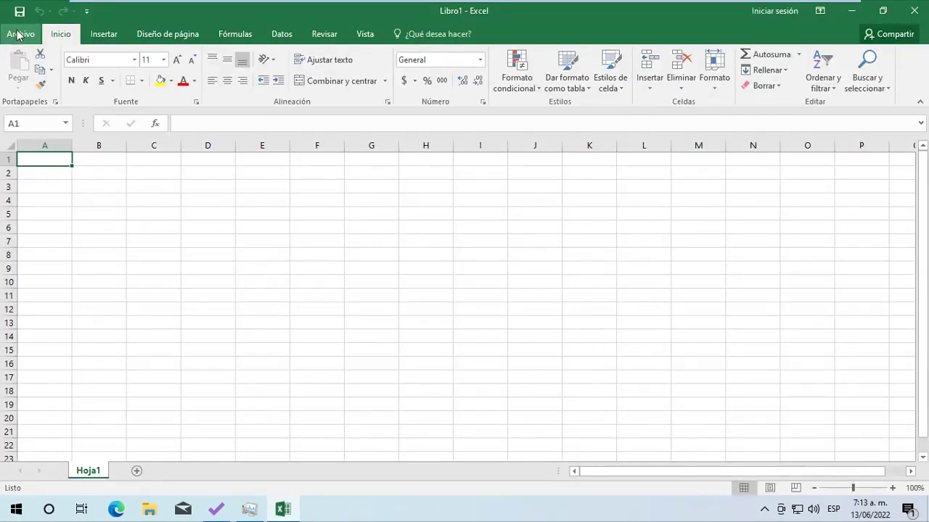
{"action": "left_click", "coordinate": [17, 34]}
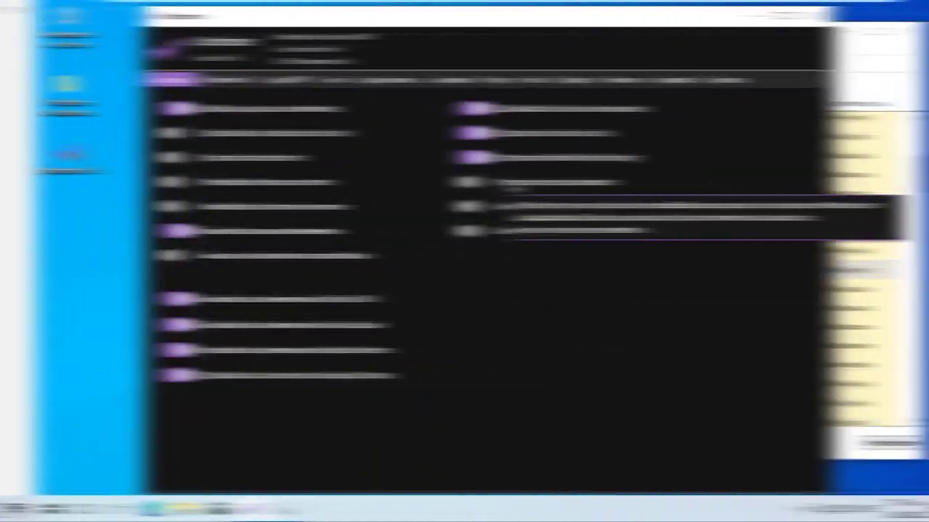
Step: In Optimizer's Universal tweaks, enable the options that disable sticky keys and the home group
{"action": "left_click", "coordinate": [438, 184]}
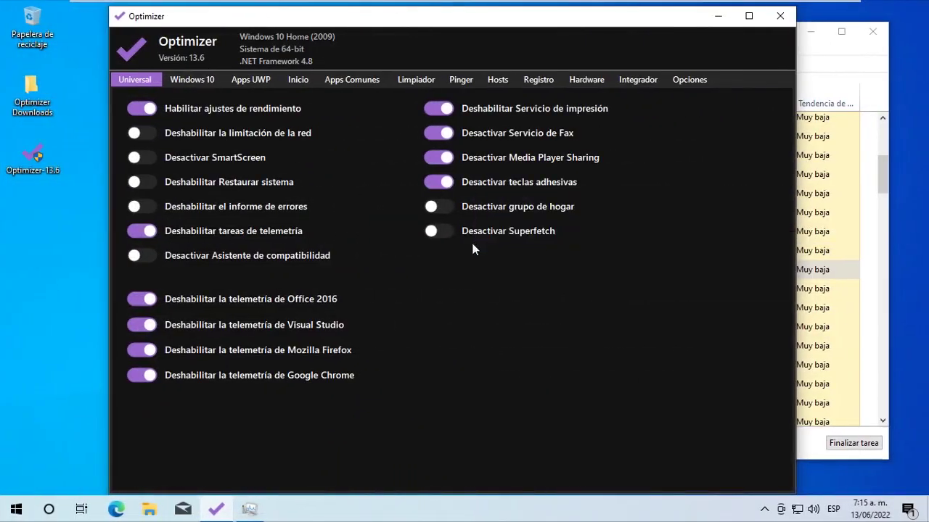
{"action": "left_click", "coordinate": [439, 208]}
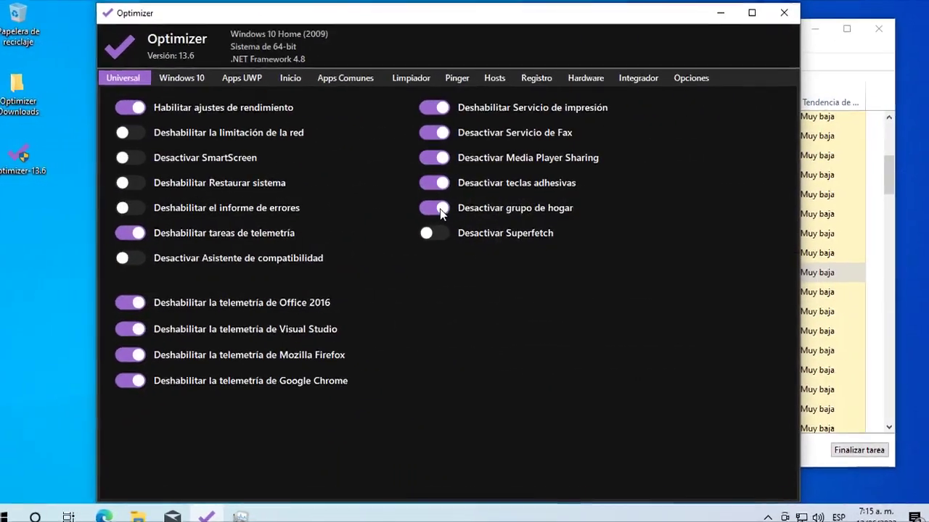
{"action": "mouse_move", "coordinate": [531, 235]}
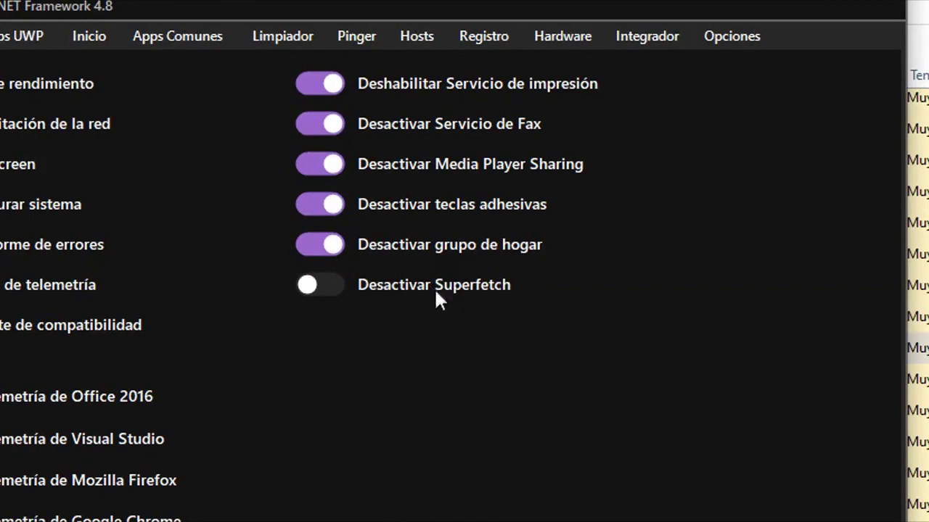
Step: Open Optimizer's configuration folder from its options, select the Optimizer text document and close the folder
{"action": "left_click", "coordinate": [145, 72]}
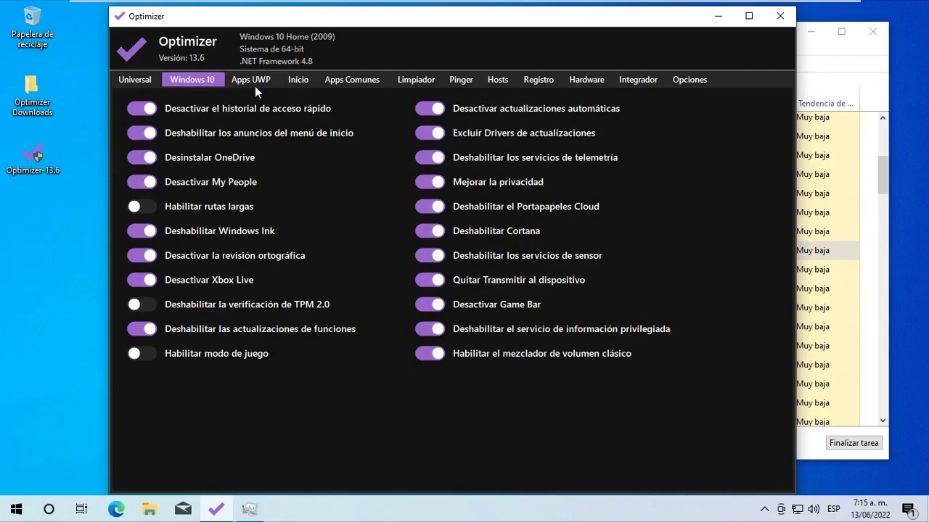
{"action": "left_click", "coordinate": [149, 82]}
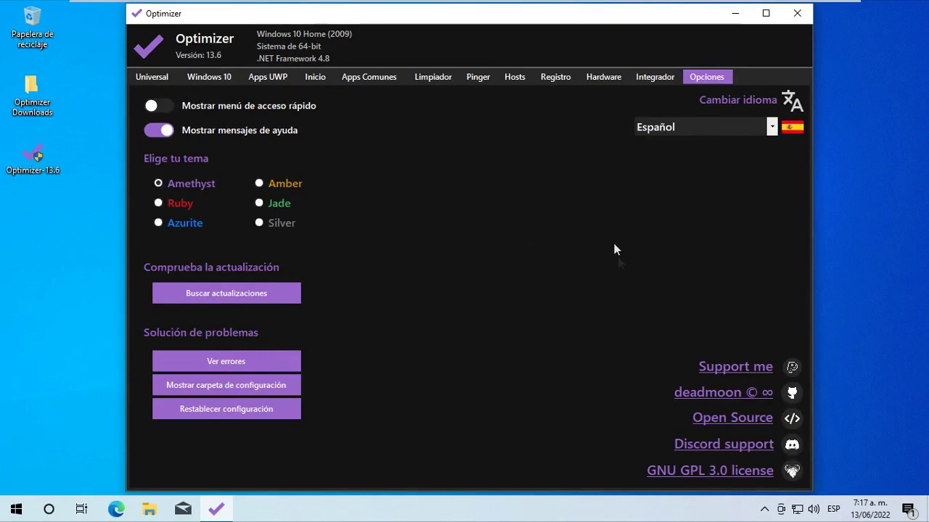
{"action": "left_click", "coordinate": [274, 386]}
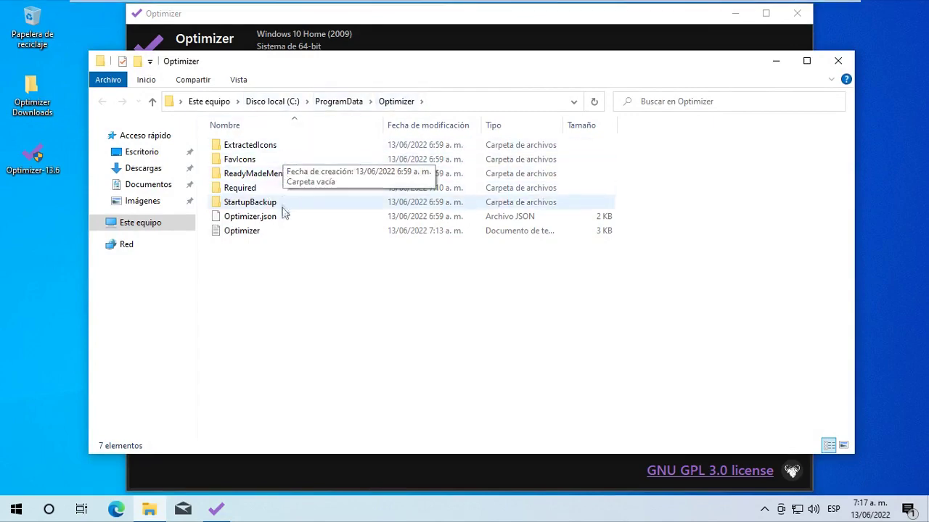
{"action": "right_click", "coordinate": [282, 238]}
{"action": "left_click", "coordinate": [251, 236]}
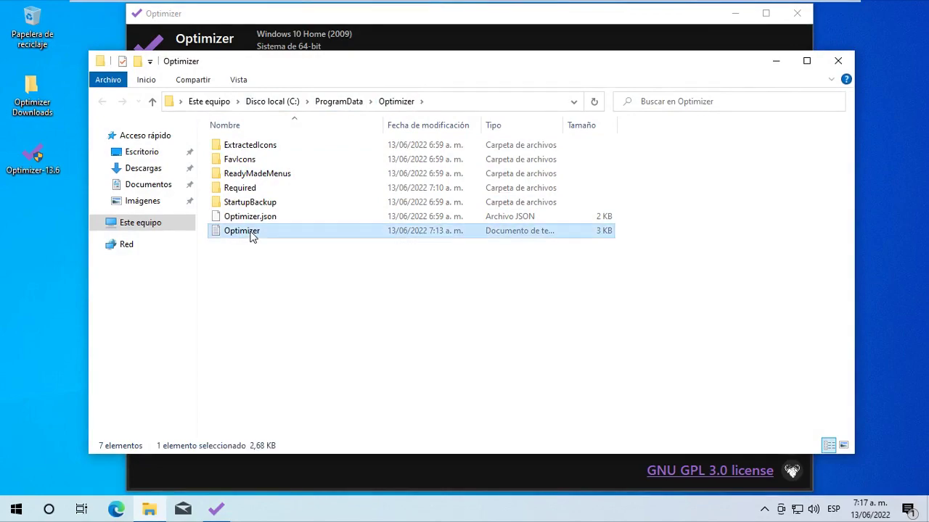
{"action": "left_click", "coordinate": [838, 60]}
Step: Close Optimizer and open the virtual machine's Task Manager to check its performance figures
{"action": "left_click", "coordinate": [796, 13]}
{"action": "right_click", "coordinate": [399, 512]}
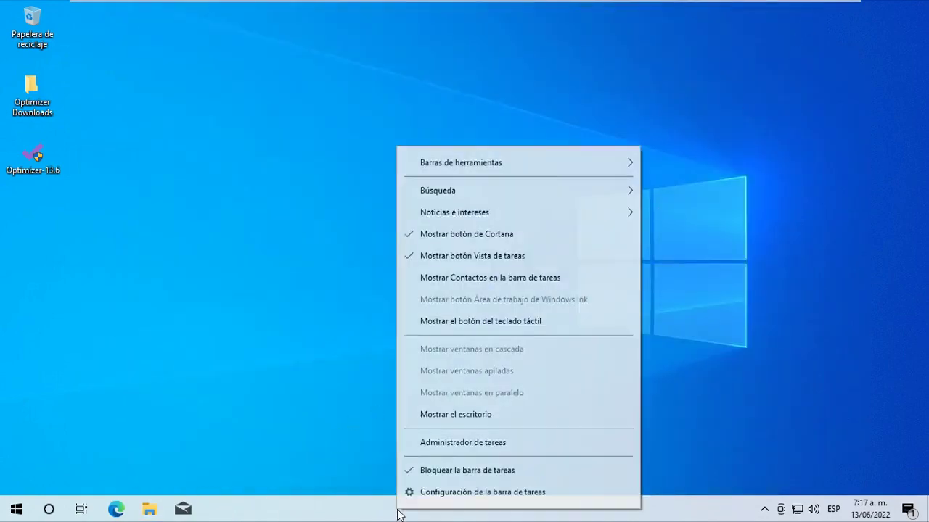
{"action": "left_click", "coordinate": [432, 442]}
{"action": "left_click_drag", "start_coordinate": [411, 18], "coordinate": [427, 73]}
{"action": "left_click", "coordinate": [210, 102]}
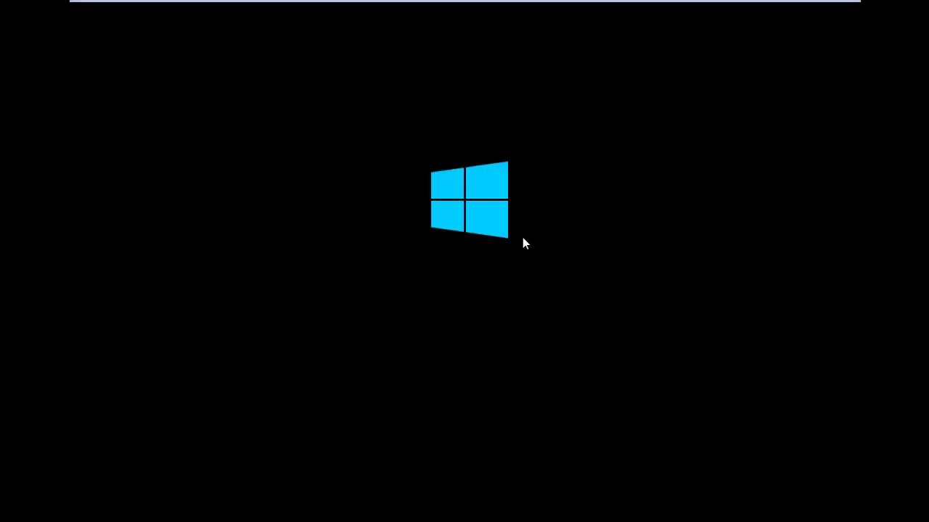
Step: Take the virtual machine out of full screen and check the VMware Workstation group in the host's Task Manager
{"action": "key", "text": "ctrl+alt+Return"}
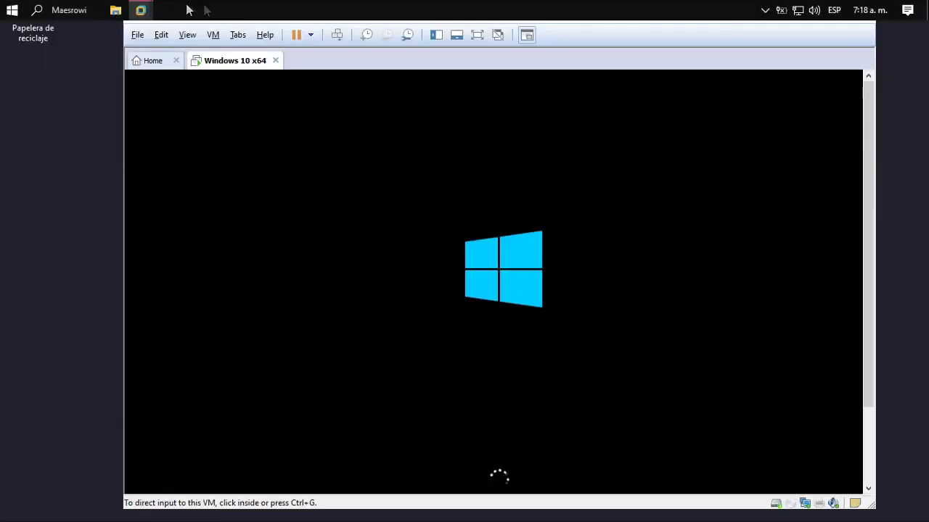
{"action": "right_click", "coordinate": [251, 11]}
{"action": "left_click", "coordinate": [369, 276]}
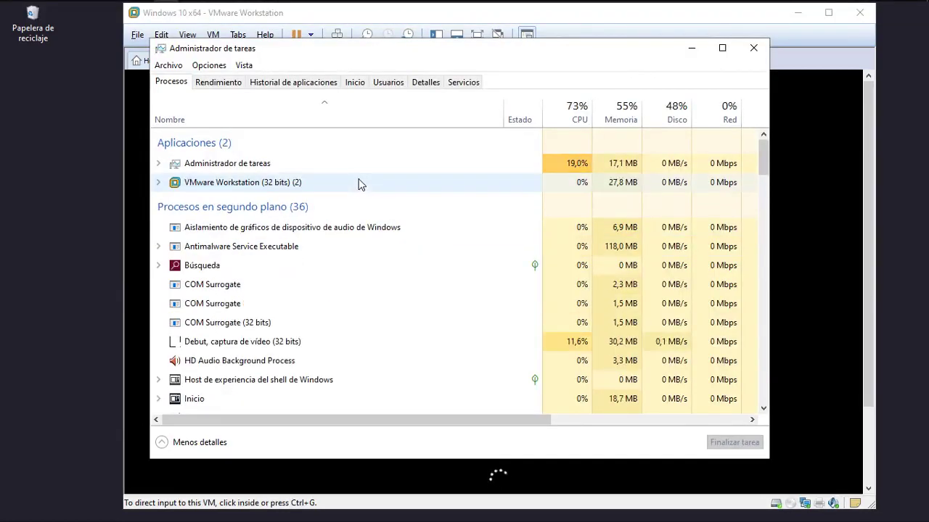
{"action": "left_click", "coordinate": [159, 183]}
{"action": "left_click", "coordinate": [159, 183]}
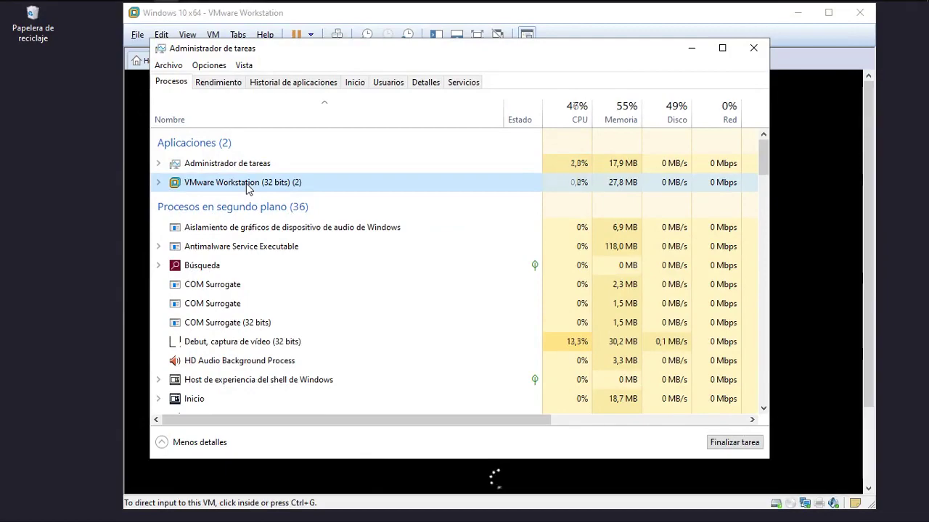
Step: Examine the host's background processes, including the Microsoft Edge entries, and its CPU performance in Task Manager
{"action": "scroll", "coordinate": [240, 294], "scroll_direction": "down", "scroll_amount": 1}
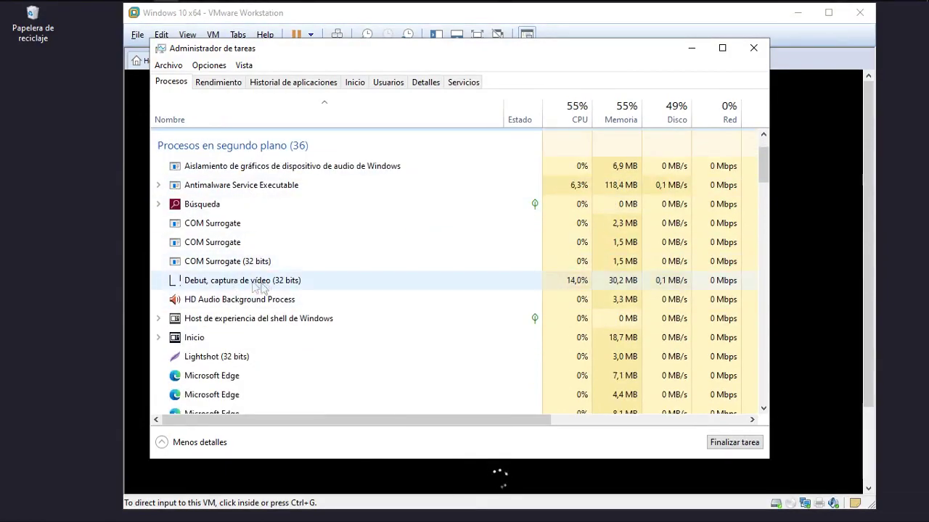
{"action": "scroll", "coordinate": [239, 294], "scroll_direction": "down", "scroll_amount": 3}
{"action": "scroll", "coordinate": [260, 303], "scroll_direction": "down", "scroll_amount": 3}
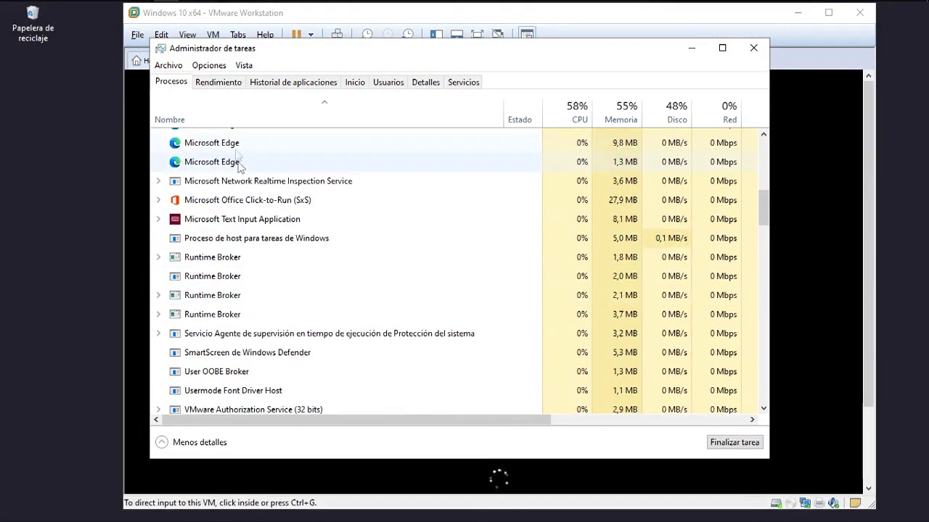
{"action": "left_click", "coordinate": [219, 82]}
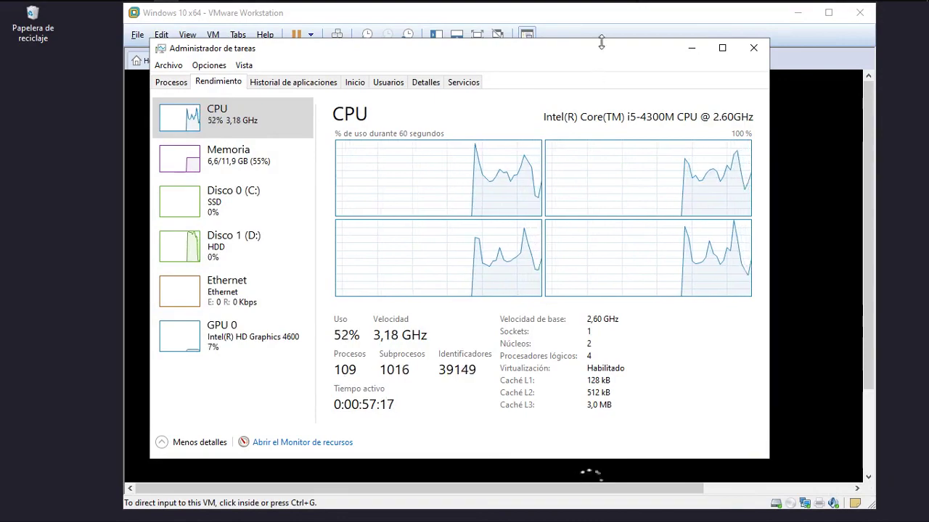
{"action": "left_click", "coordinate": [172, 83]}
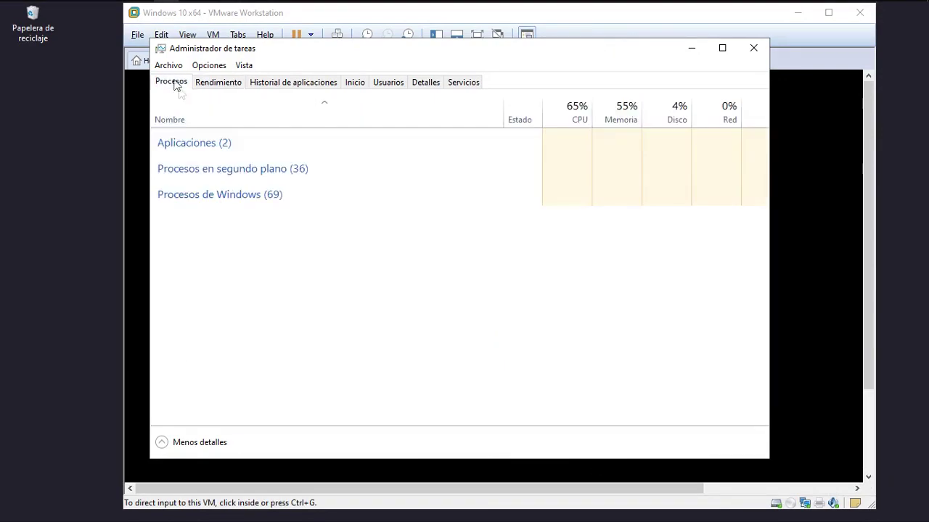
{"action": "scroll", "coordinate": [307, 336], "scroll_direction": "down", "scroll_amount": 5}
{"action": "scroll", "coordinate": [307, 335], "scroll_direction": "down", "scroll_amount": 1}
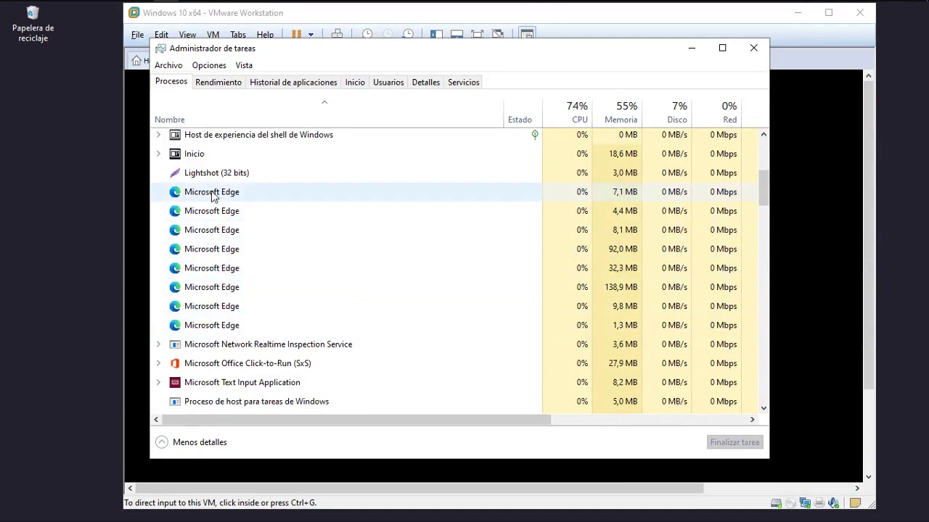
Step: Launch Microsoft Edge on the host and open its System and performance settings
{"action": "mouse_move", "coordinate": [231, 16]}
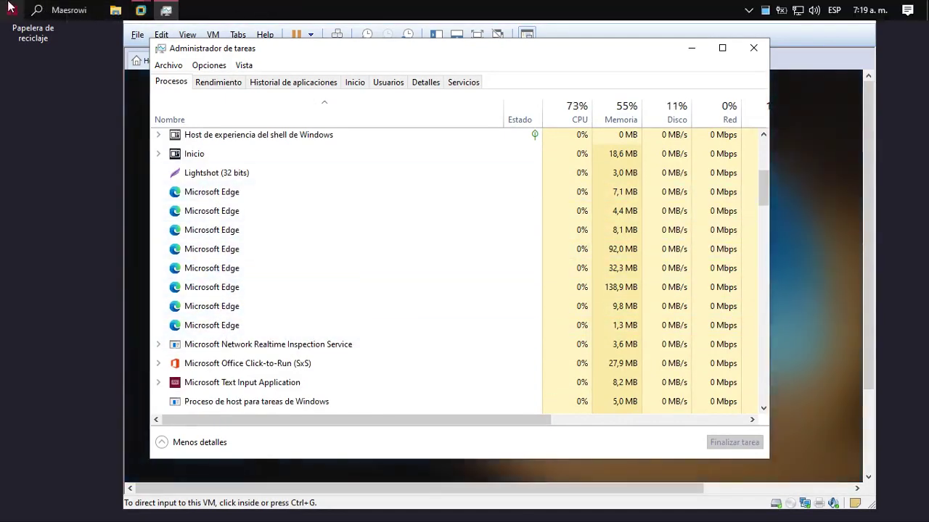
{"action": "left_click", "coordinate": [11, 10]}
{"action": "scroll", "coordinate": [72, 326], "scroll_direction": "down", "scroll_amount": 3}
{"action": "left_click", "coordinate": [69, 366]}
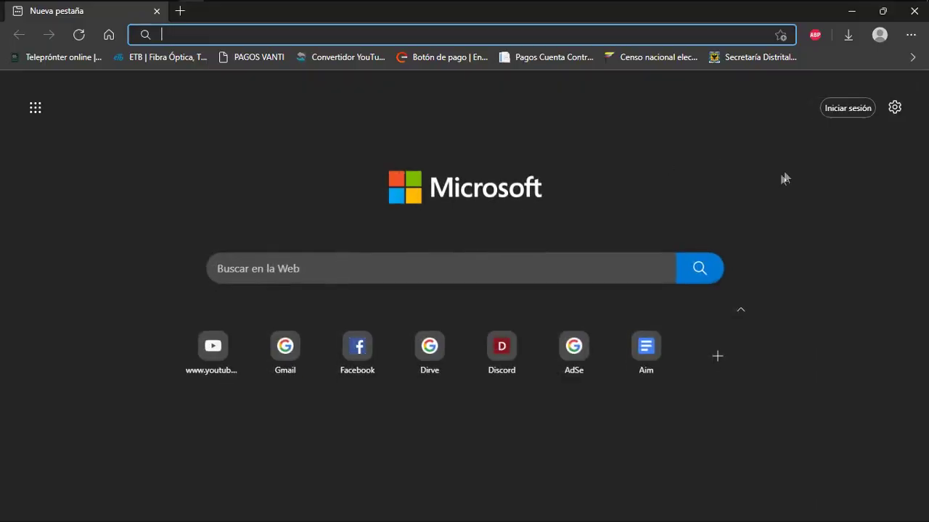
{"action": "left_click", "coordinate": [910, 35]}
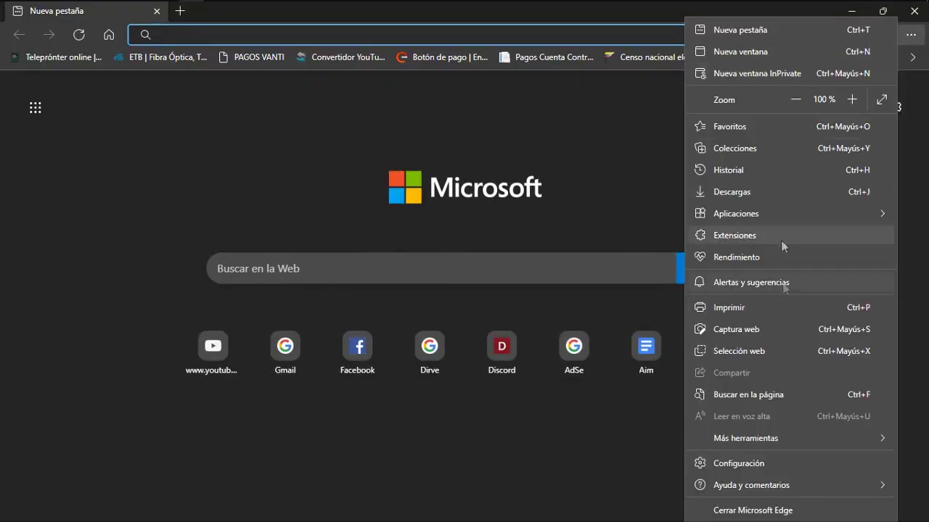
{"action": "left_click", "coordinate": [765, 464]}
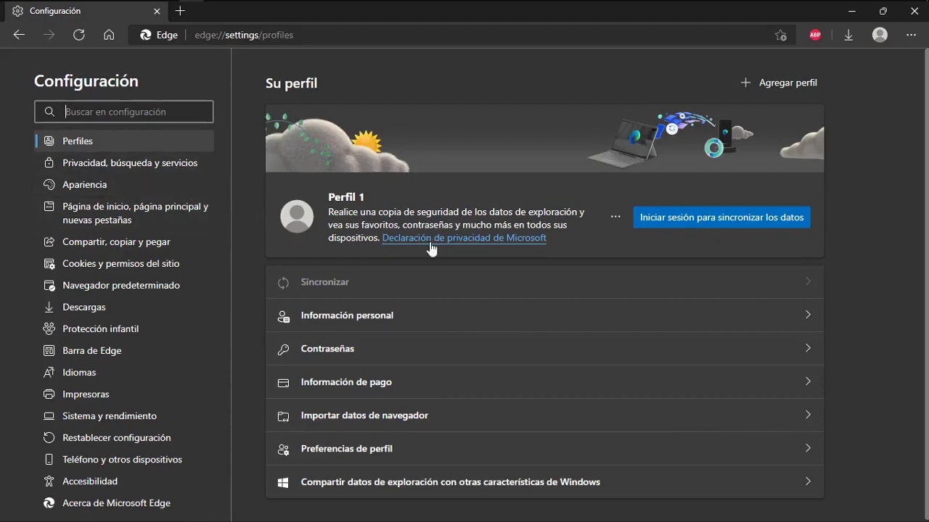
{"action": "left_click", "coordinate": [143, 420]}
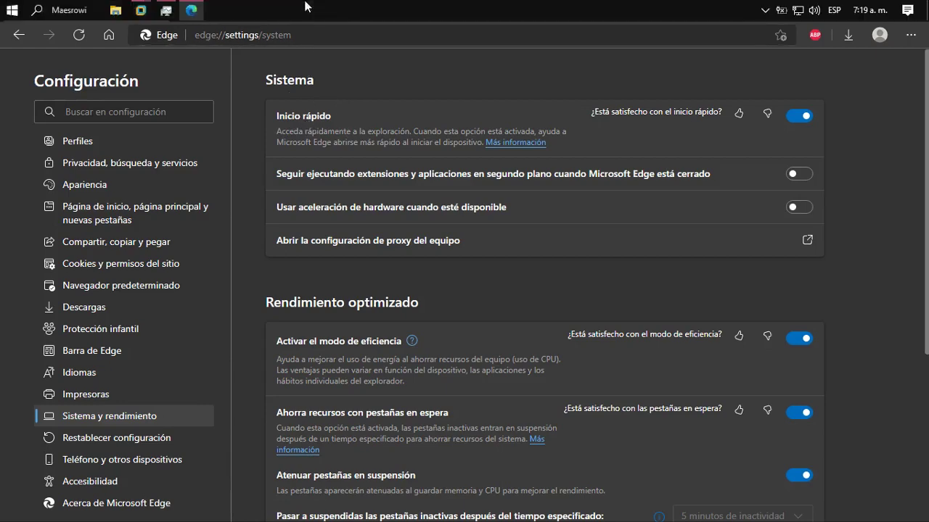
Step: Check the host's process count in Task Manager, turn off Edge's startup boost (Inicio rápido) and close the browser
{"action": "left_click", "coordinate": [167, 11]}
{"action": "key", "text": "ctrl+Tab"}
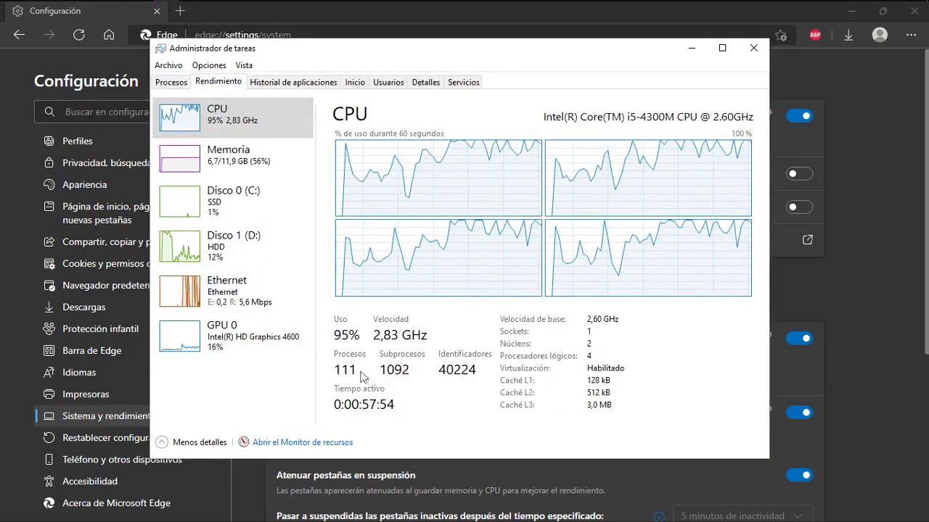
{"action": "left_click", "coordinate": [802, 125]}
{"action": "left_click", "coordinate": [799, 117]}
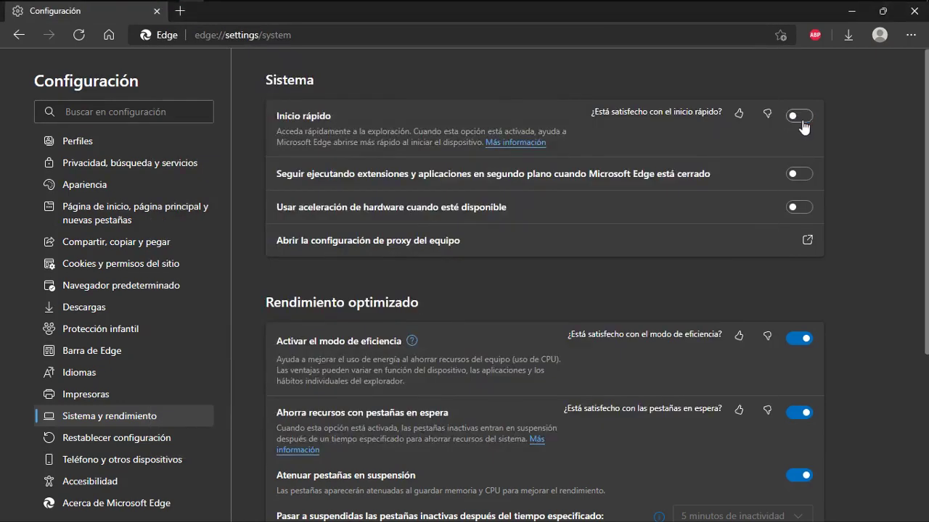
{"action": "left_click", "coordinate": [912, 19]}
Step: Recheck the host's running processes and CPU performance, minimize Task Manager and return to the Windows 10 x64 virtual machine
{"action": "left_click", "coordinate": [174, 82]}
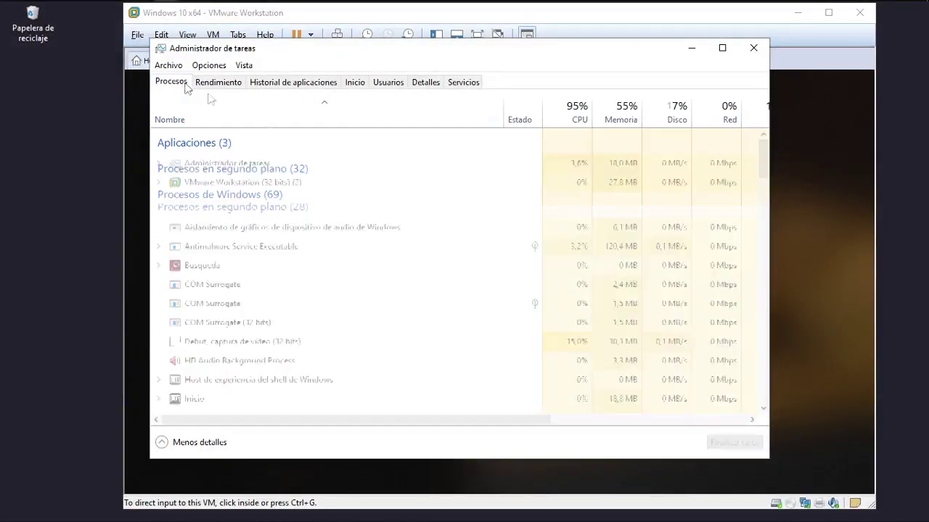
{"action": "scroll", "coordinate": [287, 251], "scroll_direction": "down", "scroll_amount": 1}
{"action": "scroll", "coordinate": [286, 252], "scroll_direction": "down", "scroll_amount": 7}
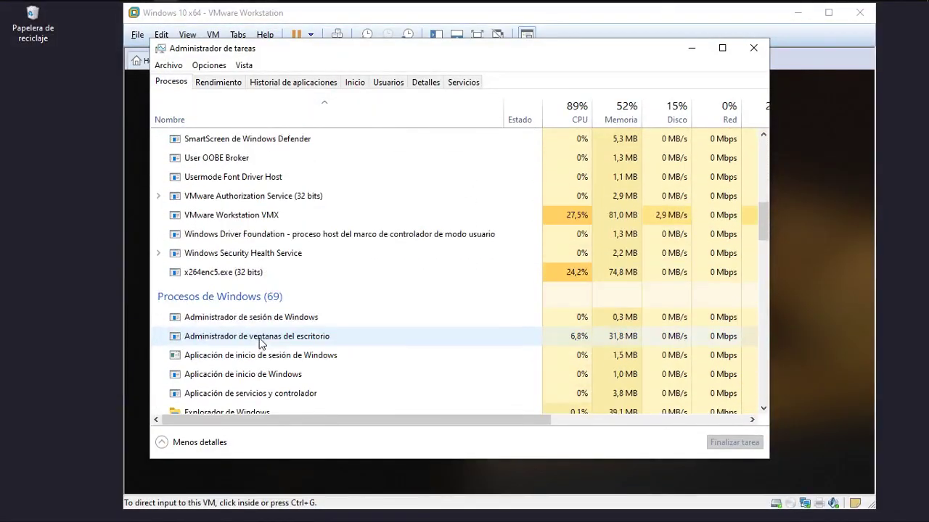
{"action": "left_click", "coordinate": [216, 82]}
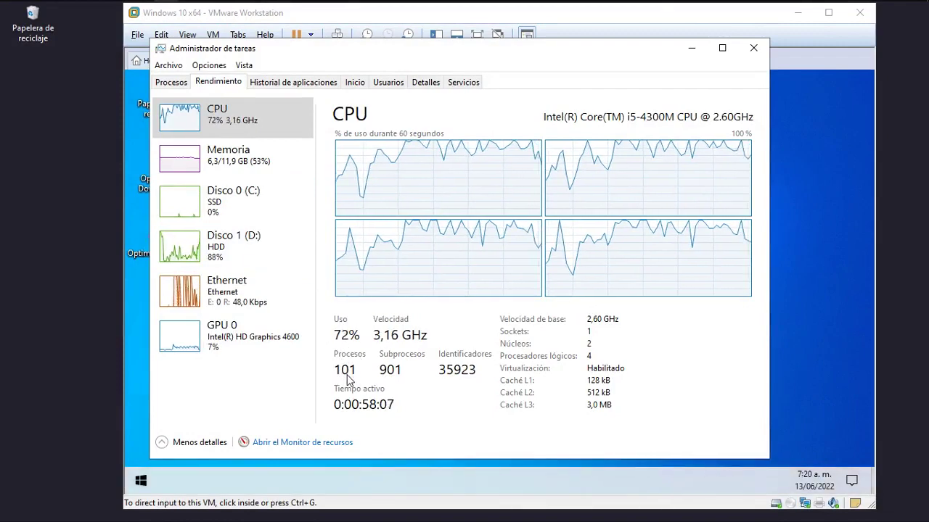
{"action": "left_click", "coordinate": [692, 48]}
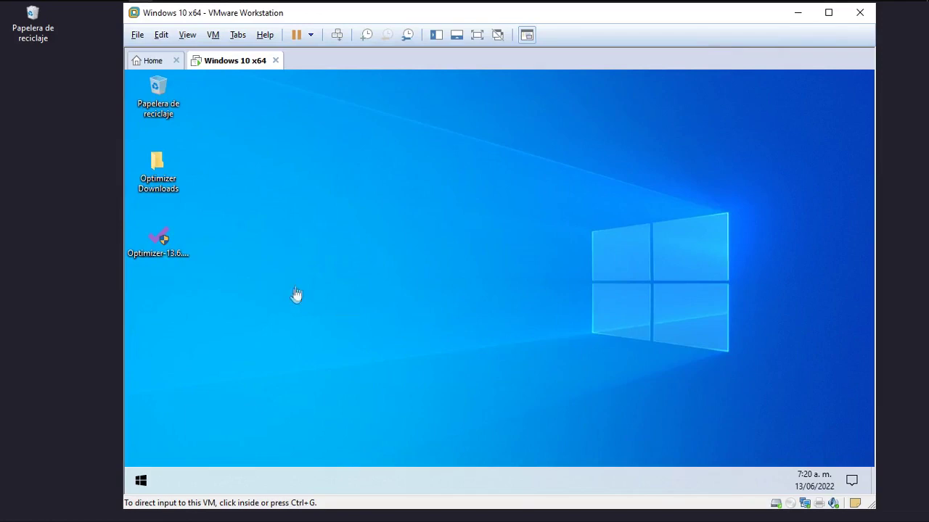
{"action": "left_click", "coordinate": [314, 276]}
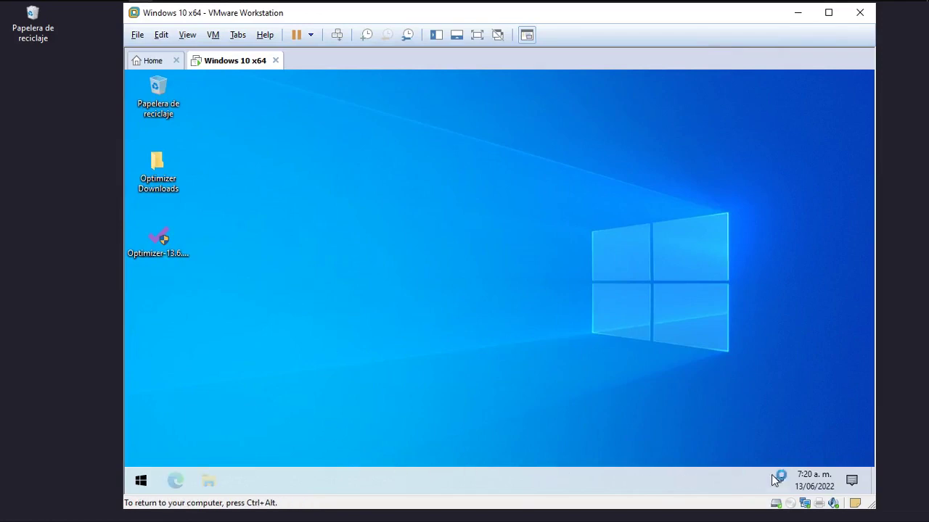